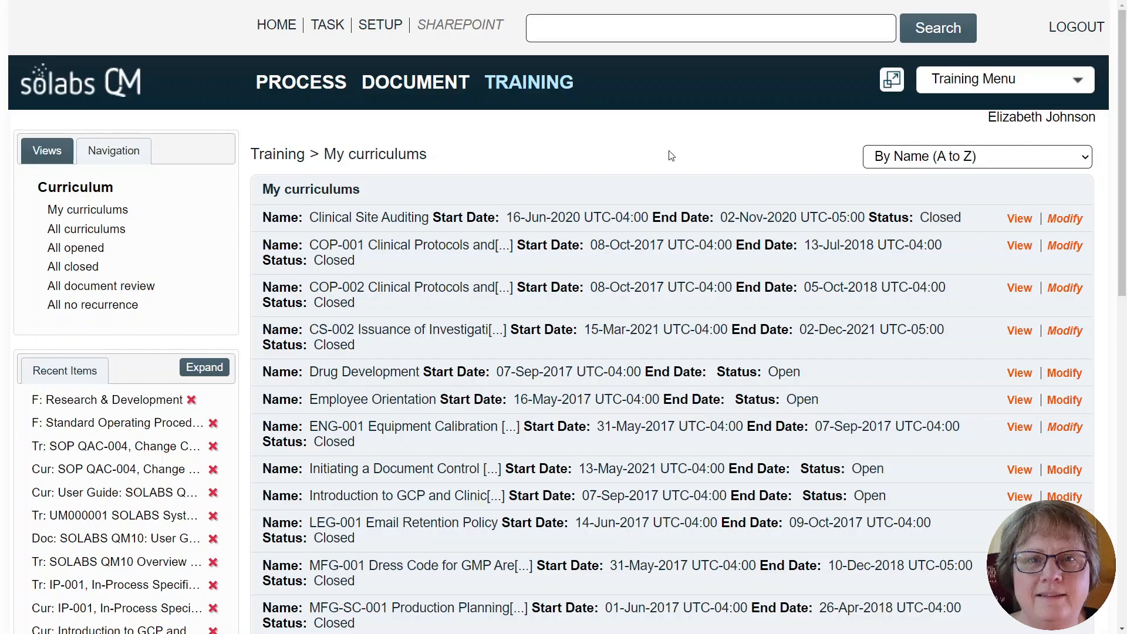
- Start a new curriculum named "SOP-RD-001 Control of Laboratory Notebooks" with the Read and Confirm activity category
{"action": "left_click", "coordinate": [969, 81]}
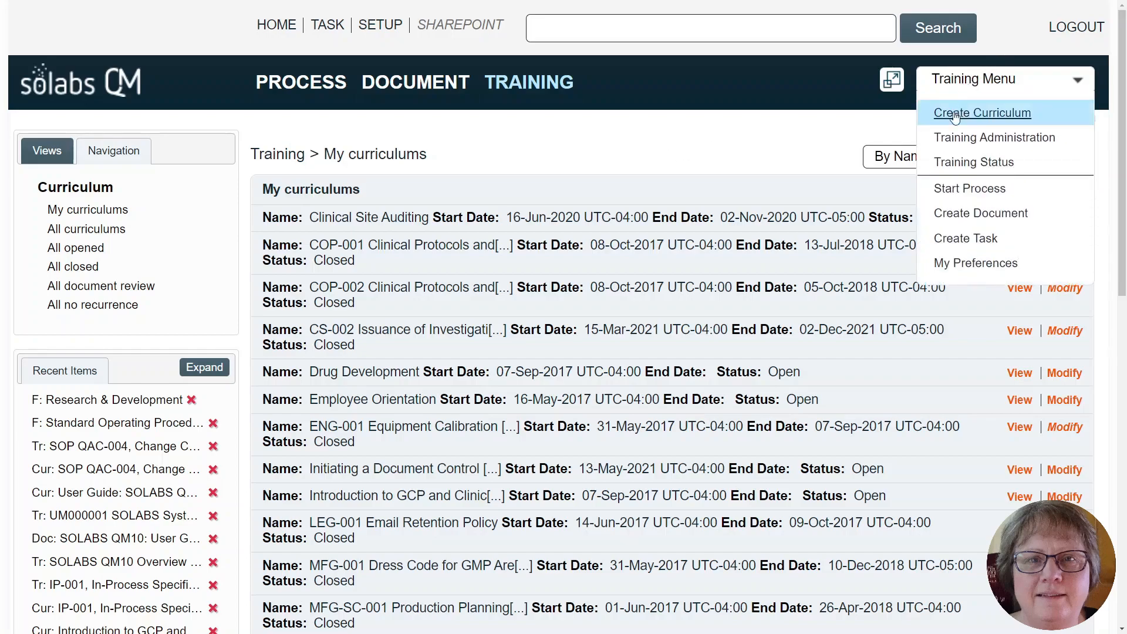
{"action": "left_click", "coordinate": [954, 115]}
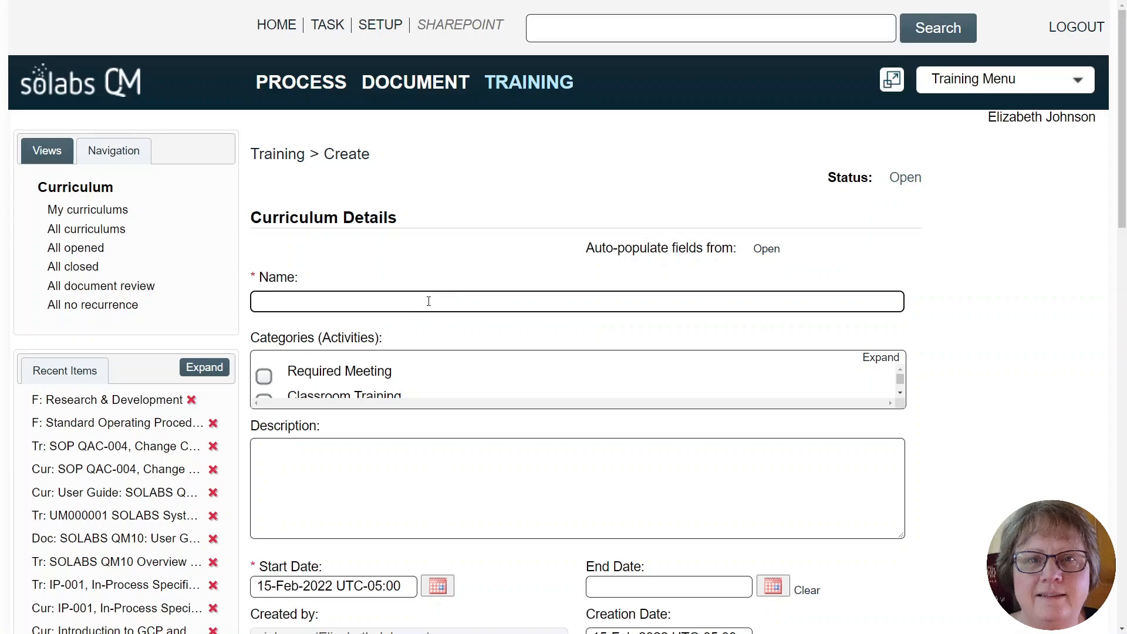
{"action": "type", "text": "SOP"}
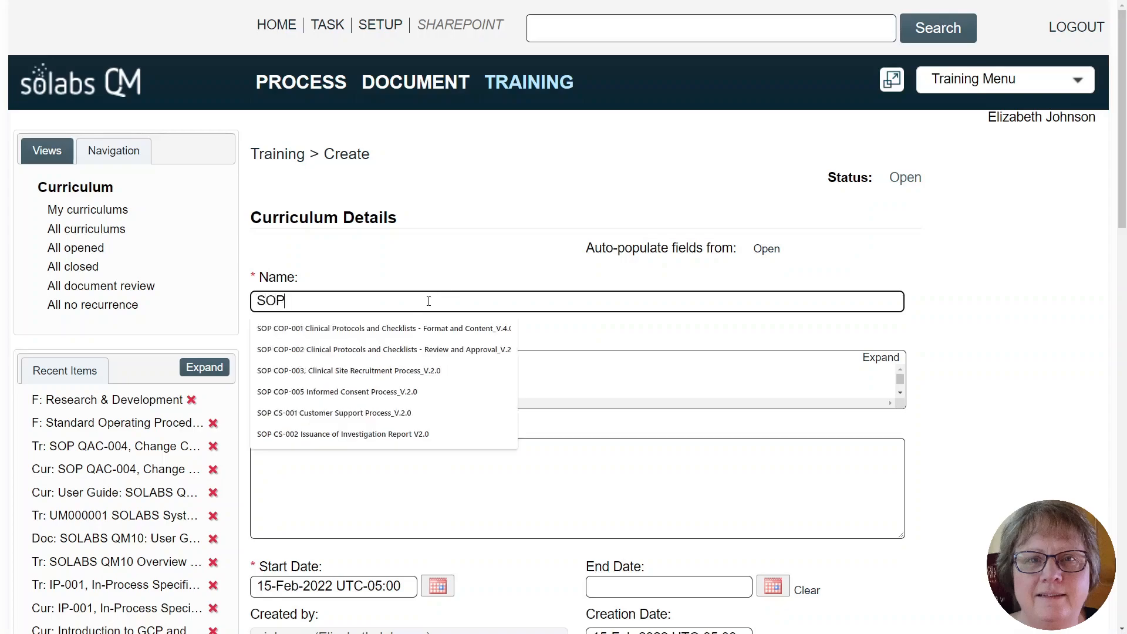
{"action": "type", "text": "-RD-001 Control of Laboratory Notebooks"}
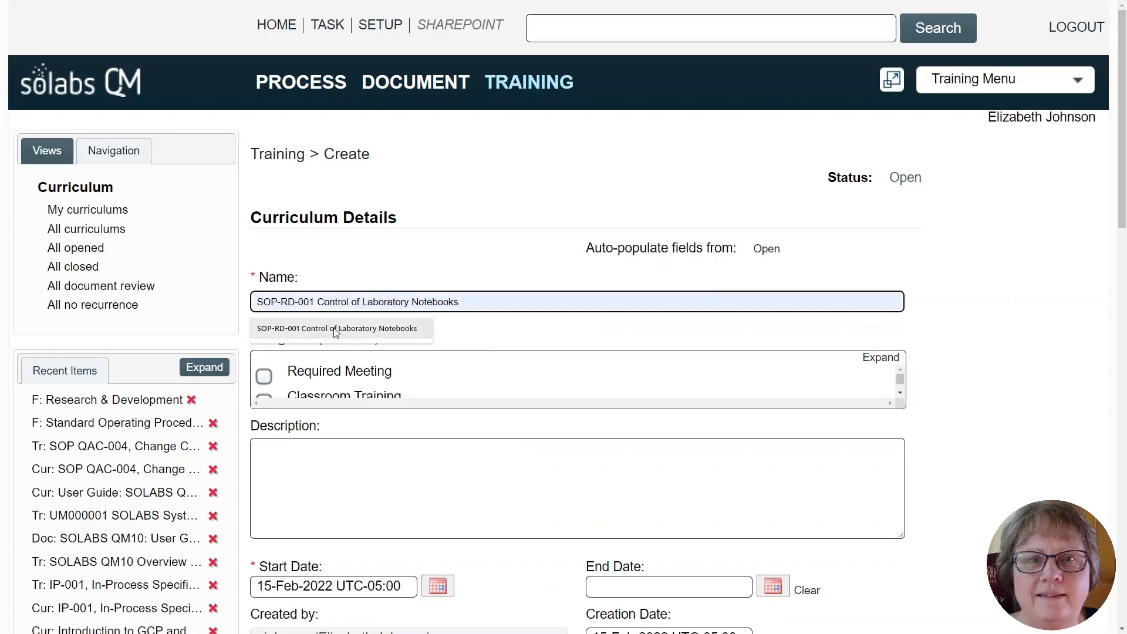
{"action": "left_click", "coordinate": [333, 327]}
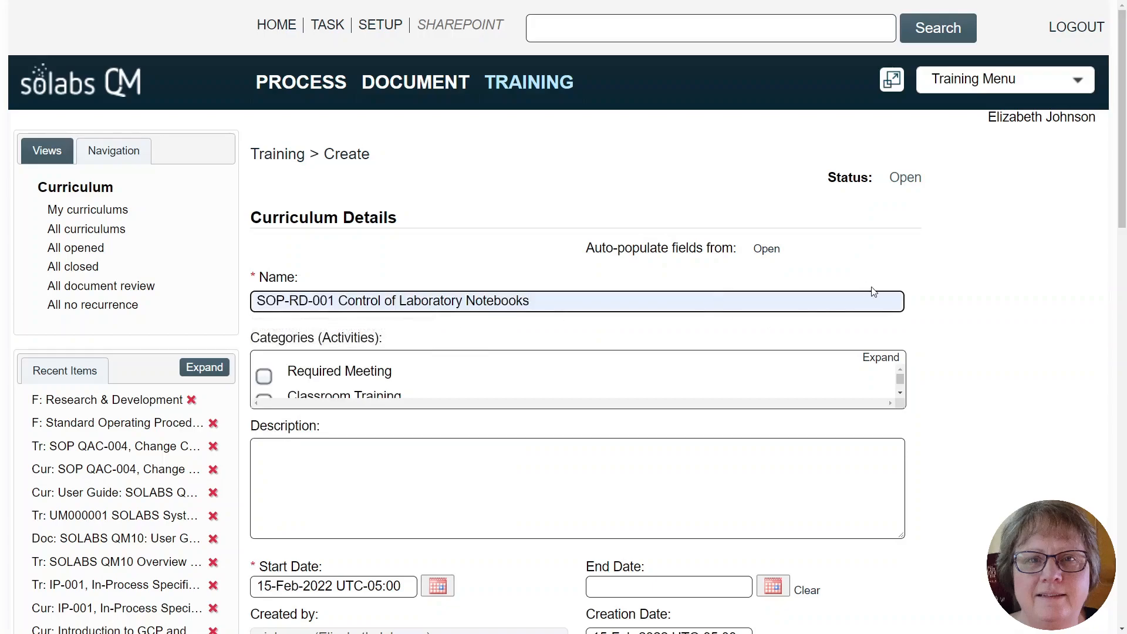
{"action": "left_click", "coordinate": [870, 359]}
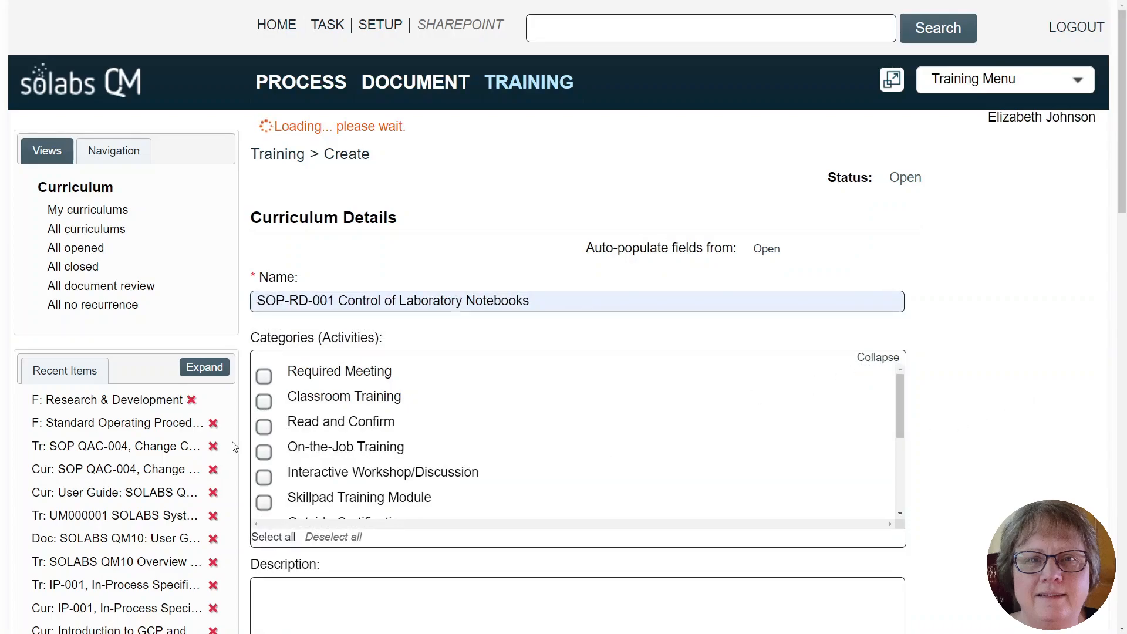
{"action": "left_click", "coordinate": [263, 428]}
- Set the curriculum's recurrence to Document revision and its default assignment after creation to Assign based on profile
{"action": "scroll", "coordinate": [1056, 356], "scroll_direction": "down", "scroll_amount": 4}
{"action": "scroll", "coordinate": [1044, 358], "scroll_direction": "down", "scroll_amount": 2}
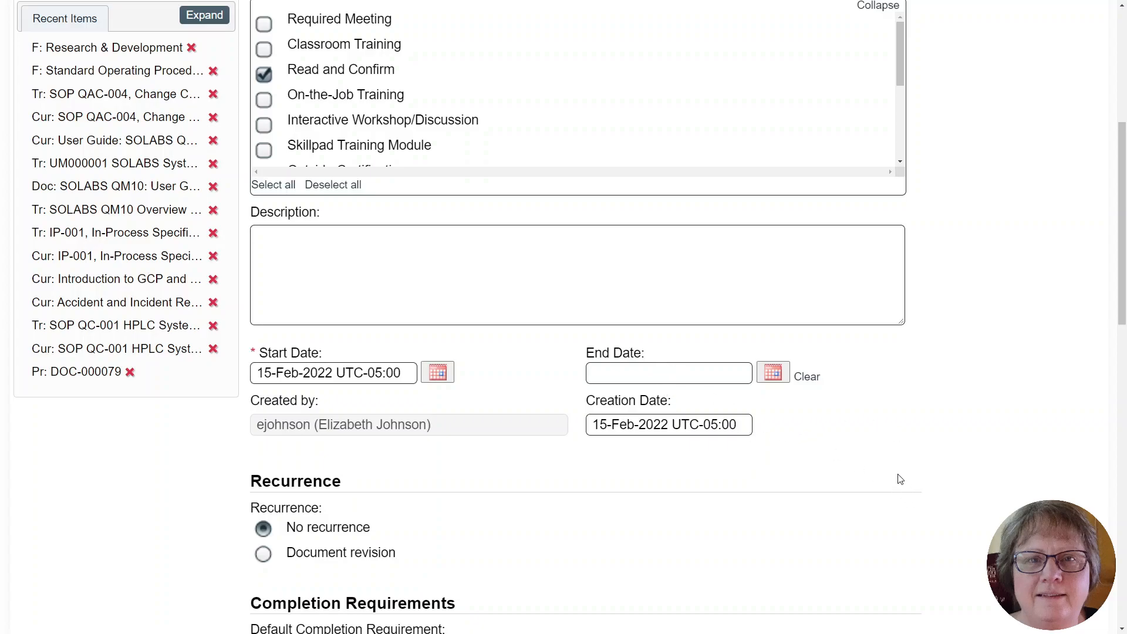
{"action": "scroll", "coordinate": [892, 472], "scroll_direction": "down", "scroll_amount": 2}
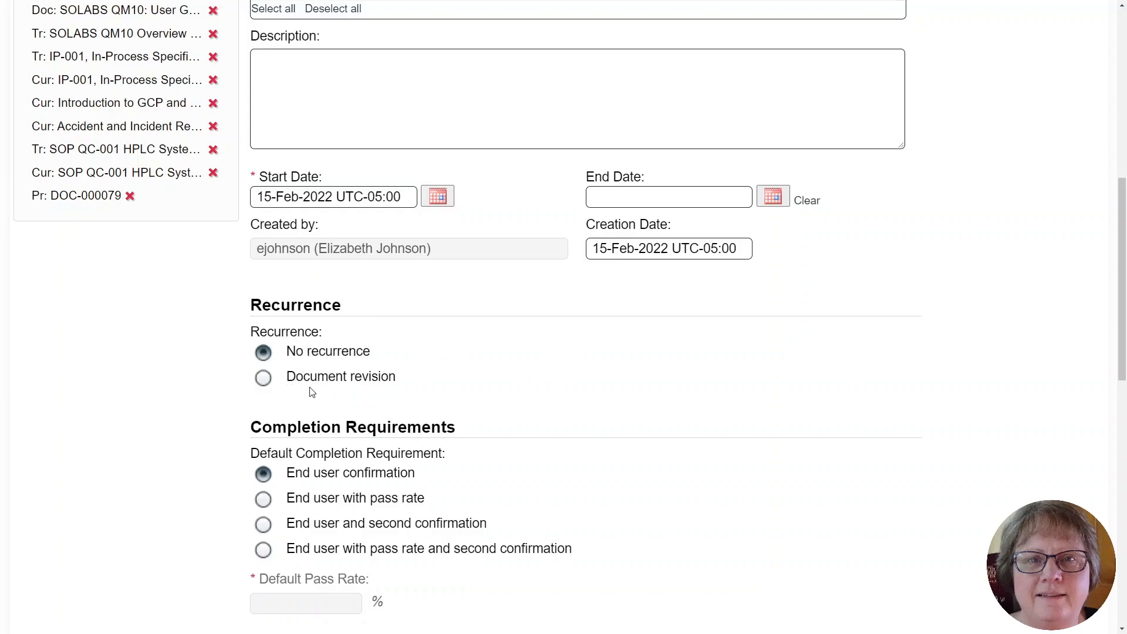
{"action": "left_click", "coordinate": [263, 378]}
{"action": "left_click_drag", "start_coordinate": [1119, 250], "coordinate": [1119, 335]}
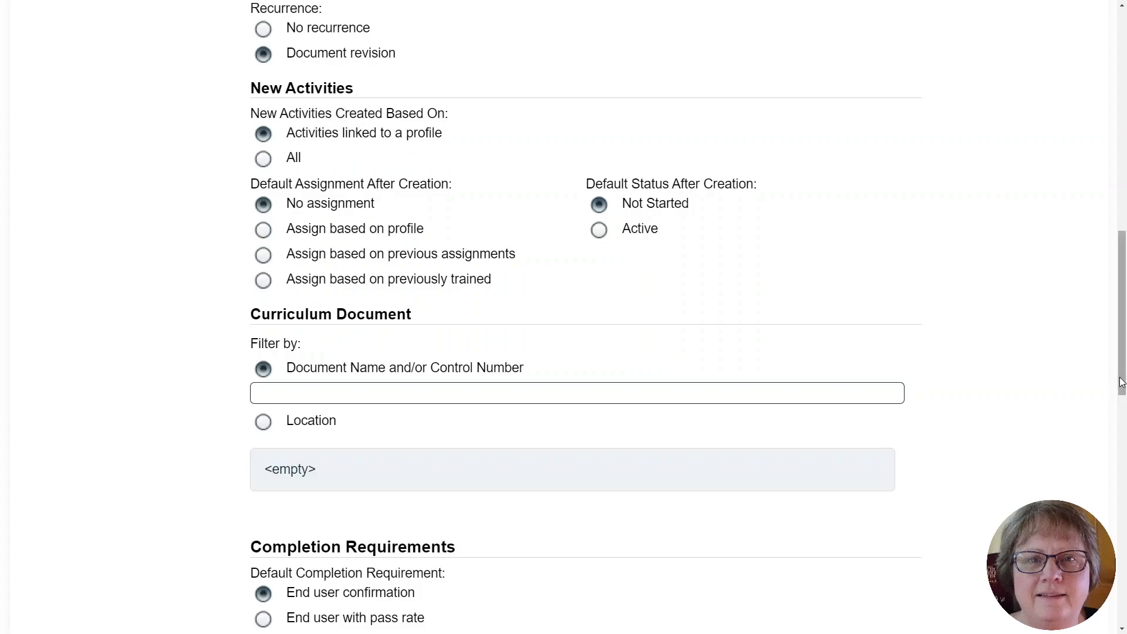
{"action": "scroll", "coordinate": [1121, 376], "scroll_direction": "up", "scroll_amount": 1}
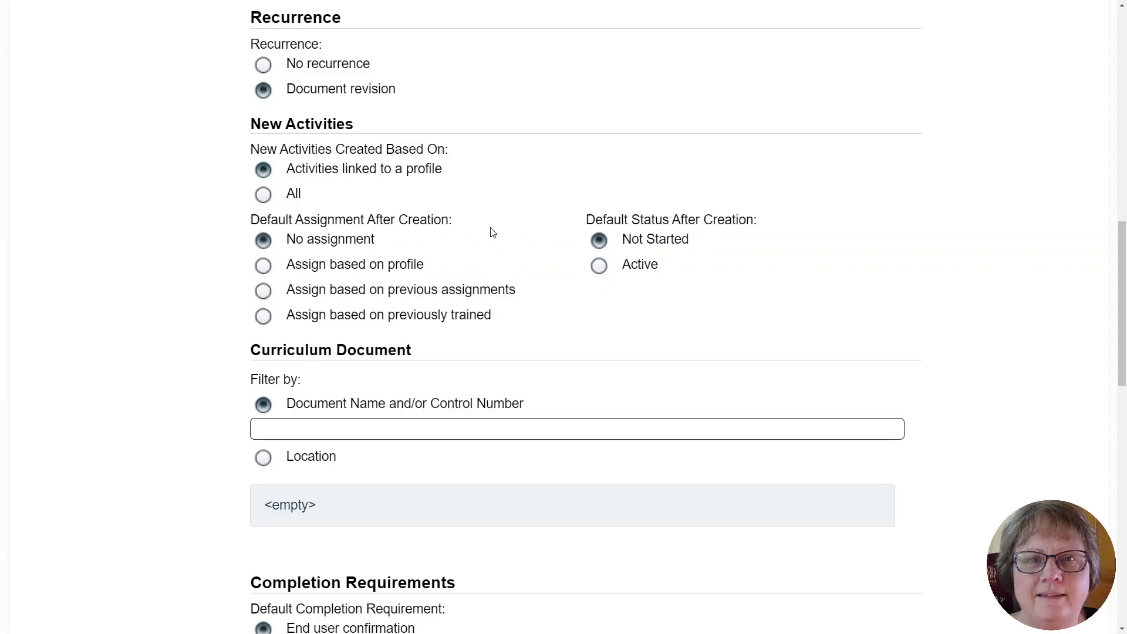
{"action": "left_click", "coordinate": [264, 267]}
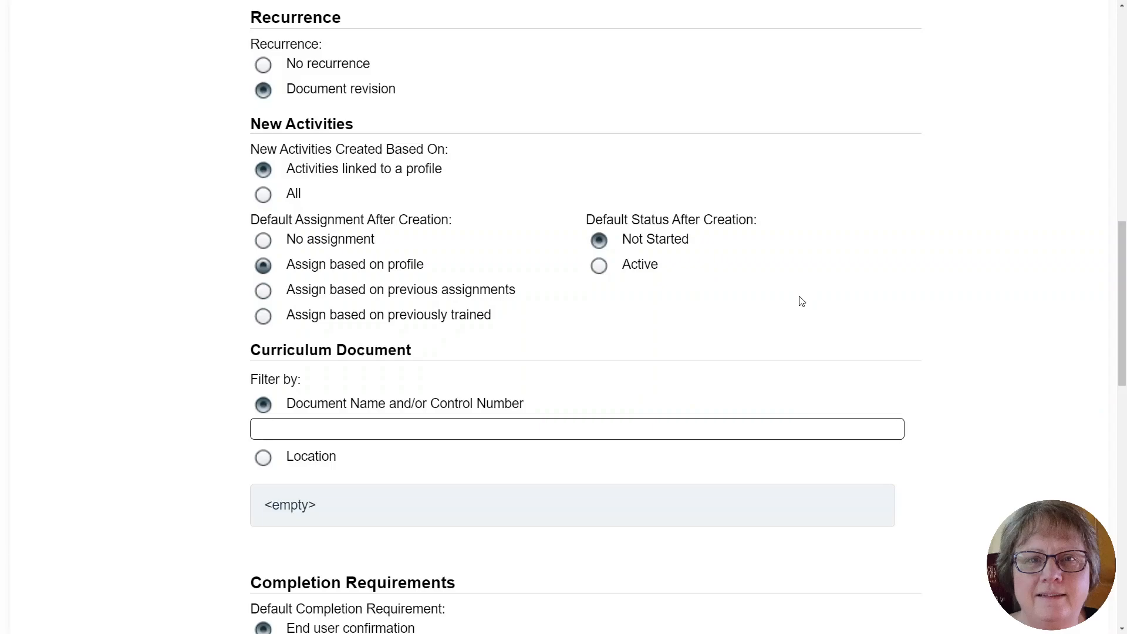
- Link the approved document RD-001 / 1.0 Control of Laboratory Notebooks as the curriculum document
{"action": "left_click", "coordinate": [339, 429]}
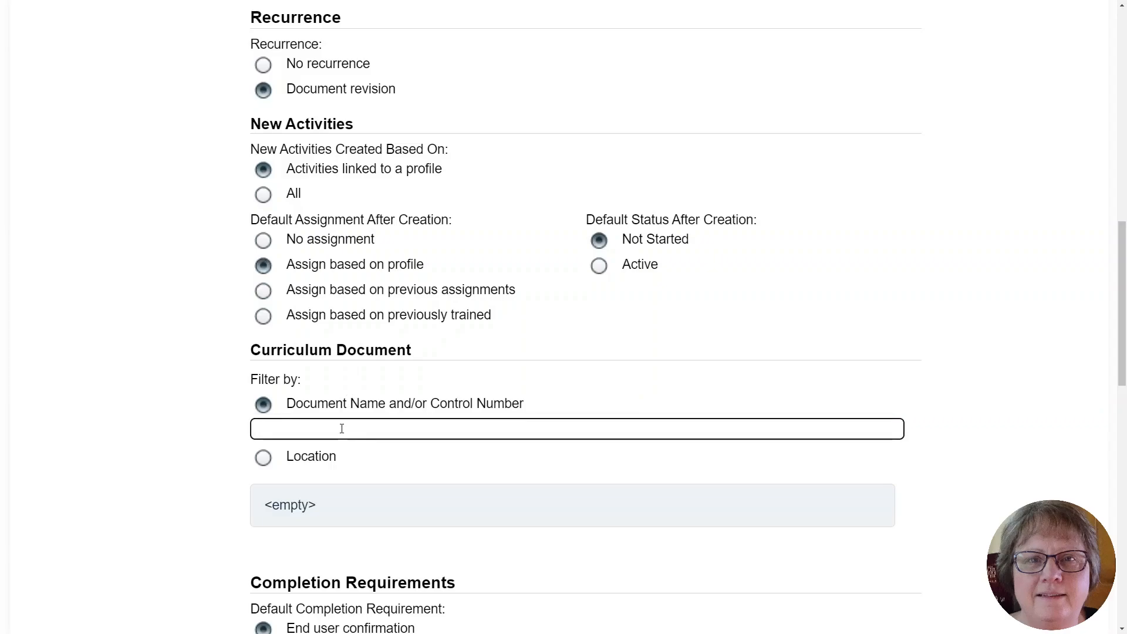
{"action": "type", "text": "RD-"}
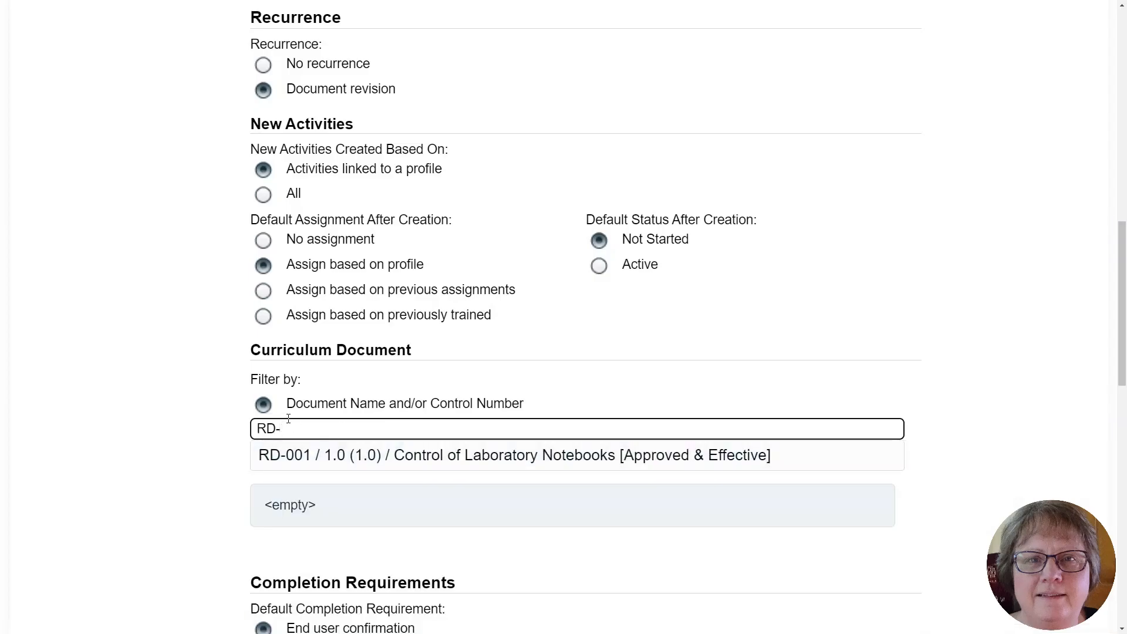
{"action": "left_click", "coordinate": [465, 458]}
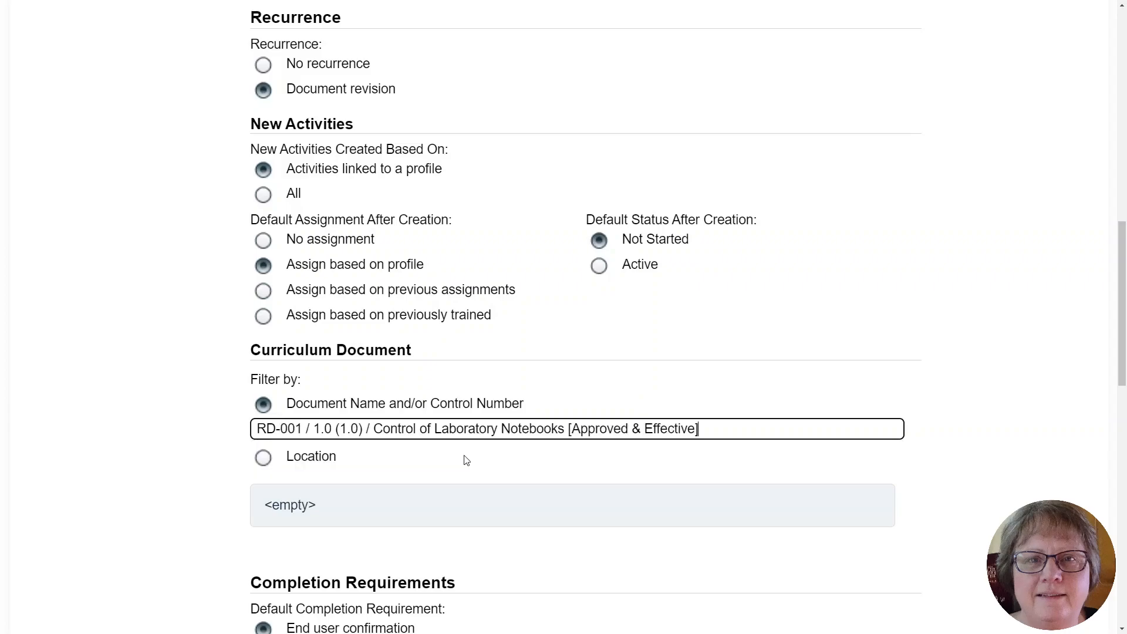
- Submit the curriculum with the default completion requirements and no suggested trainers, and confirm its creation
{"action": "scroll", "coordinate": [1034, 336], "scroll_direction": "down", "scroll_amount": 5}
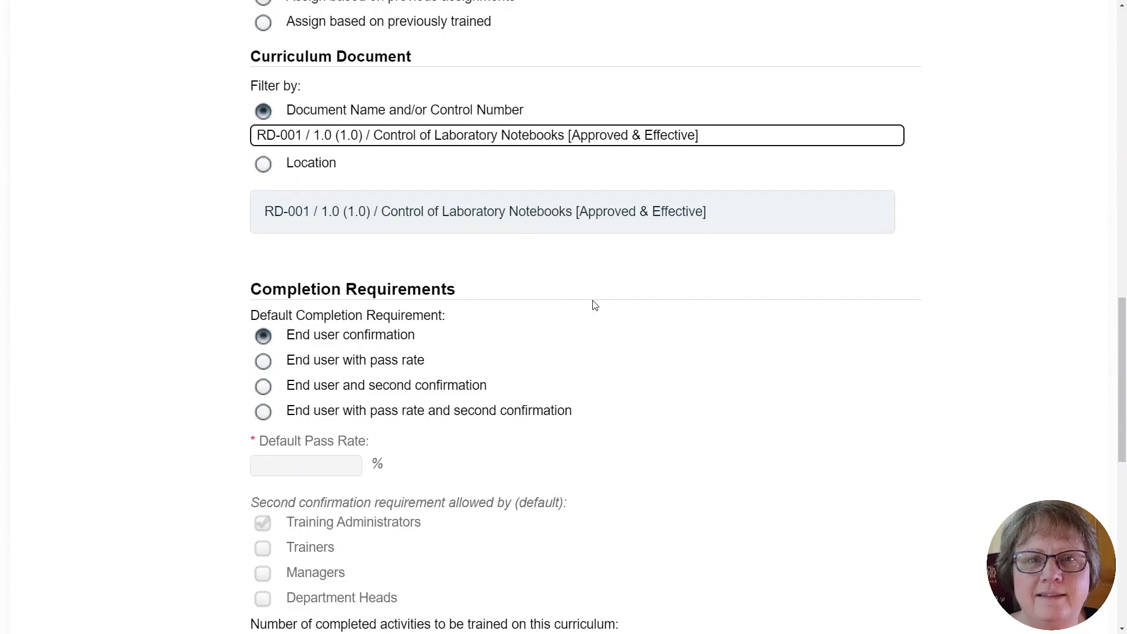
{"action": "scroll", "coordinate": [595, 305], "scroll_direction": "down", "scroll_amount": 1}
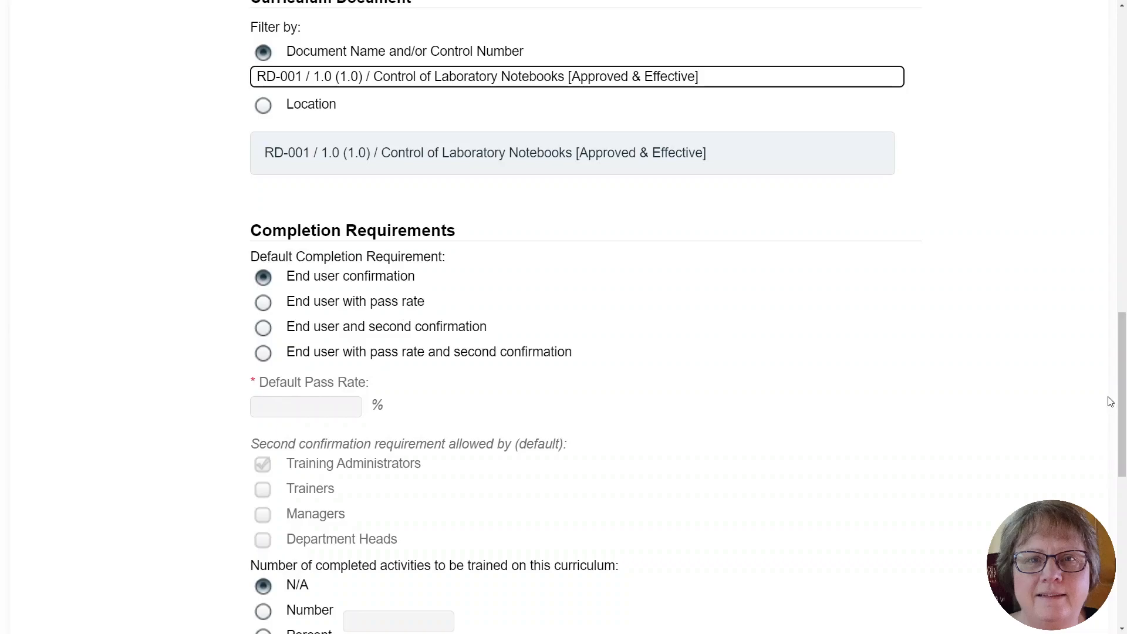
{"action": "scroll", "coordinate": [1123, 420], "scroll_direction": "down", "scroll_amount": 2}
{"action": "left_click_drag", "start_coordinate": [1123, 421], "coordinate": [1119, 524]}
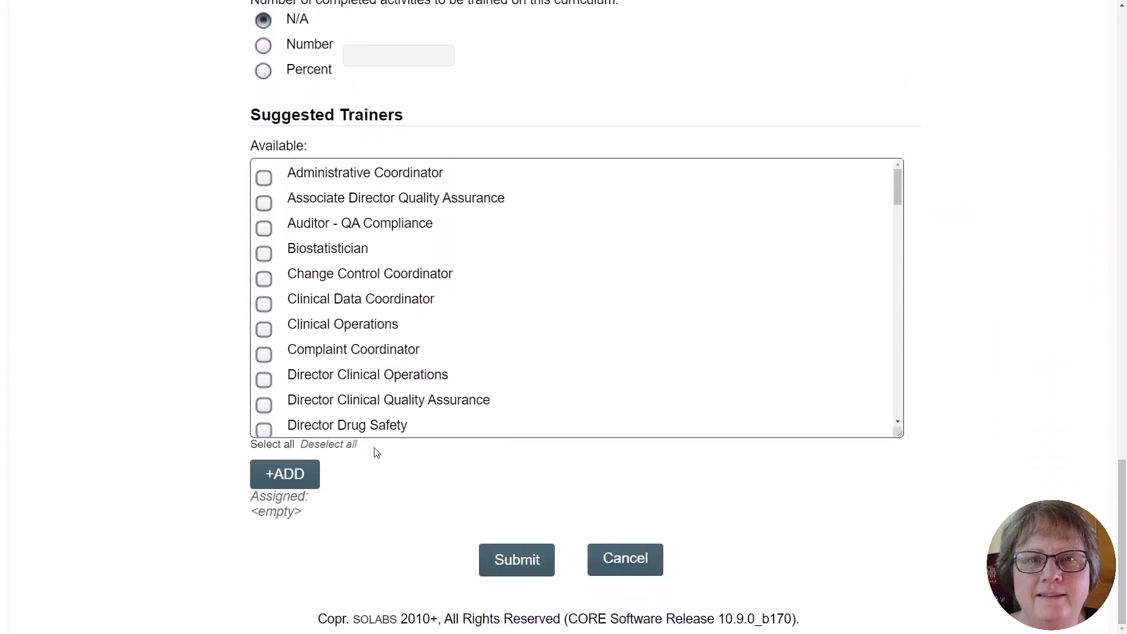
{"action": "left_click", "coordinate": [514, 564]}
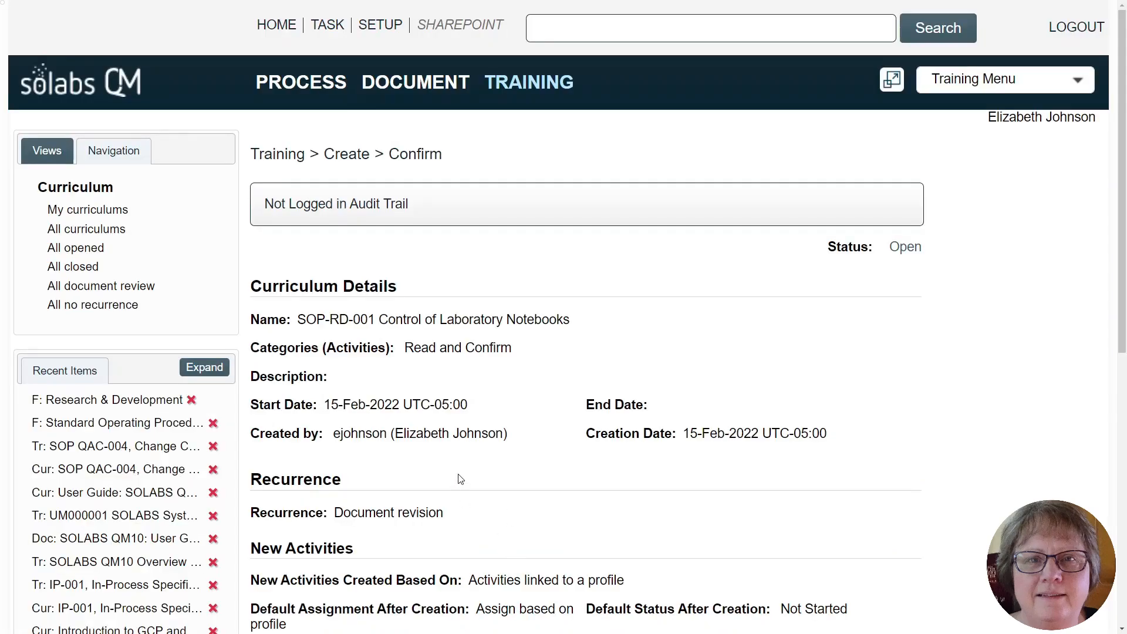
{"action": "scroll", "coordinate": [458, 478], "scroll_direction": "down", "scroll_amount": 9}
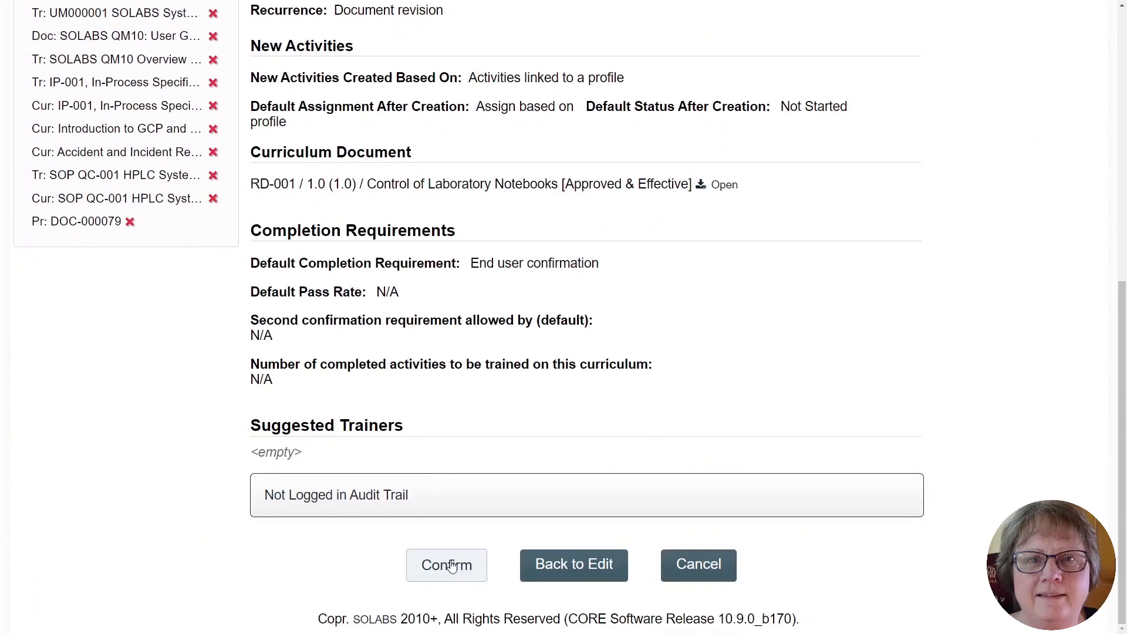
{"action": "left_click", "coordinate": [435, 565]}
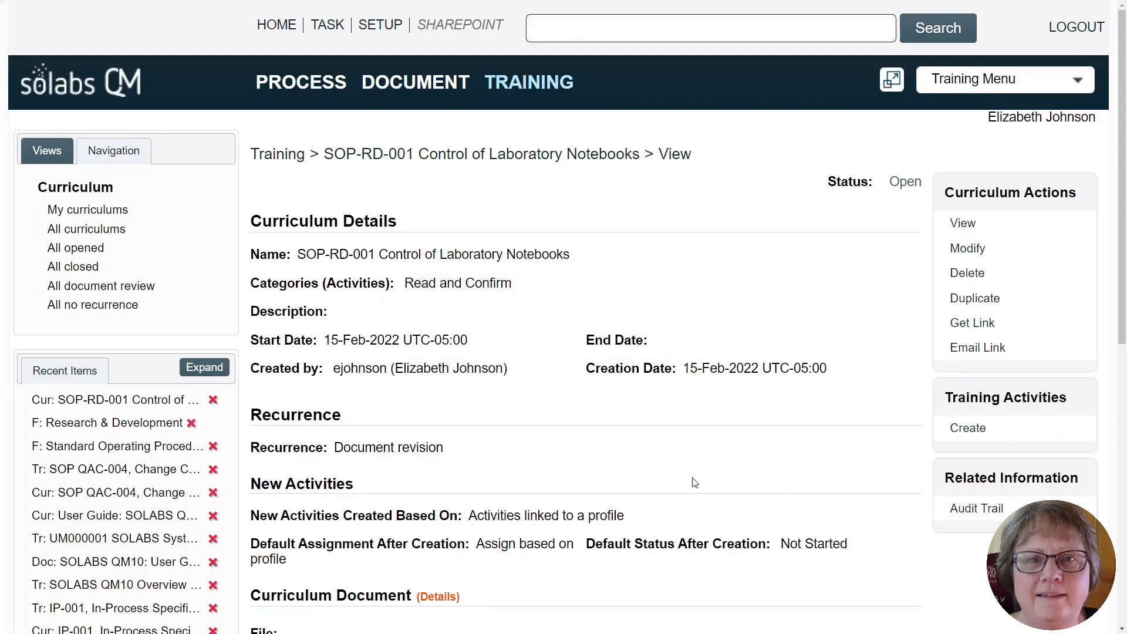
- Create a training activity for the curriculum and copy the curriculum name into its Name field
{"action": "left_click", "coordinate": [966, 429]}
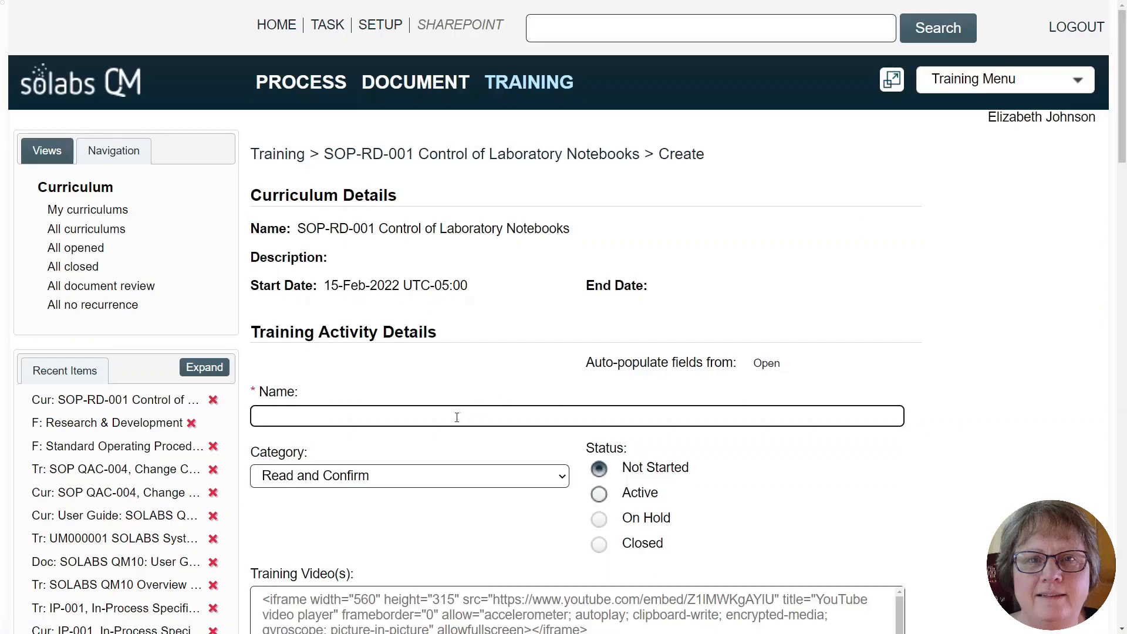
{"action": "left_click_drag", "start_coordinate": [299, 229], "coordinate": [580, 238]}
{"action": "key", "text": "ctrl+c"}
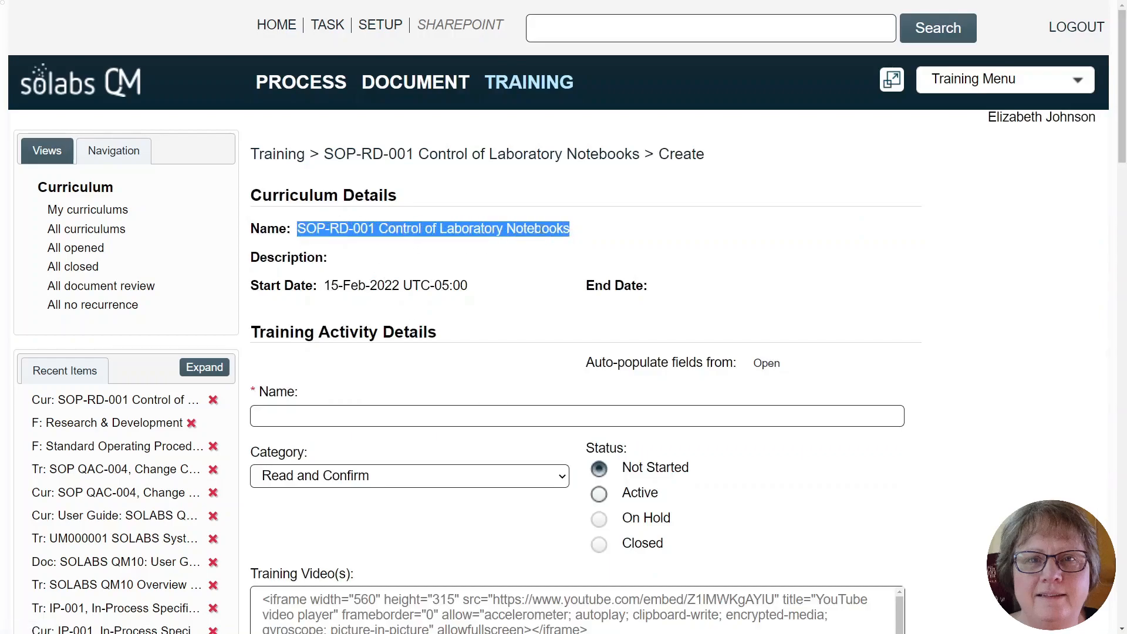
{"action": "right_click", "coordinate": [539, 229]}
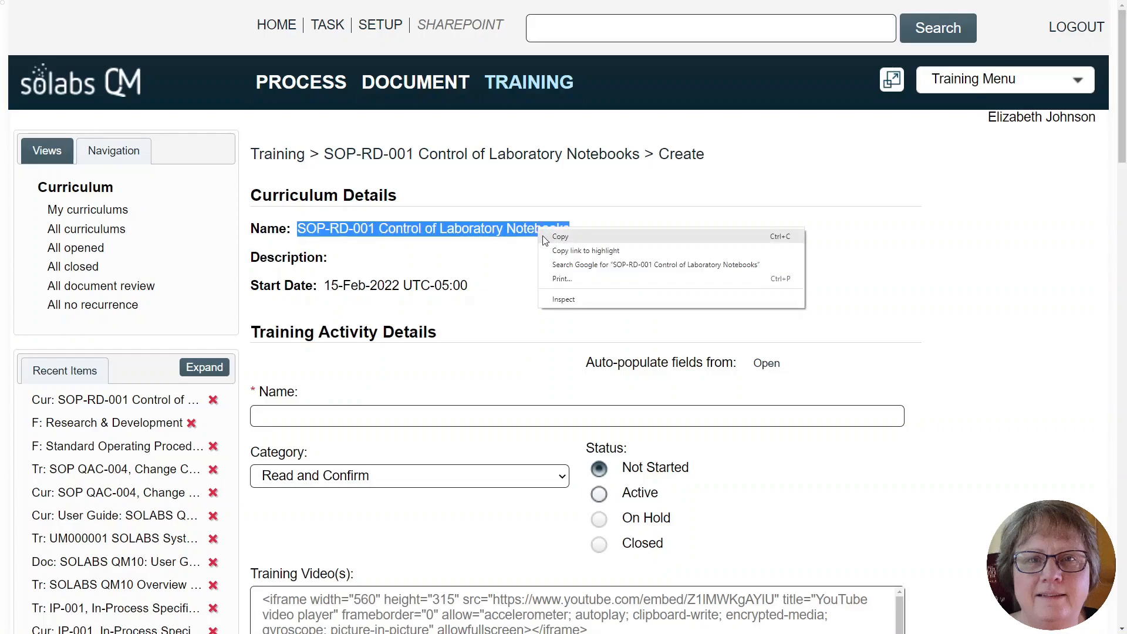
{"action": "left_click", "coordinate": [561, 240]}
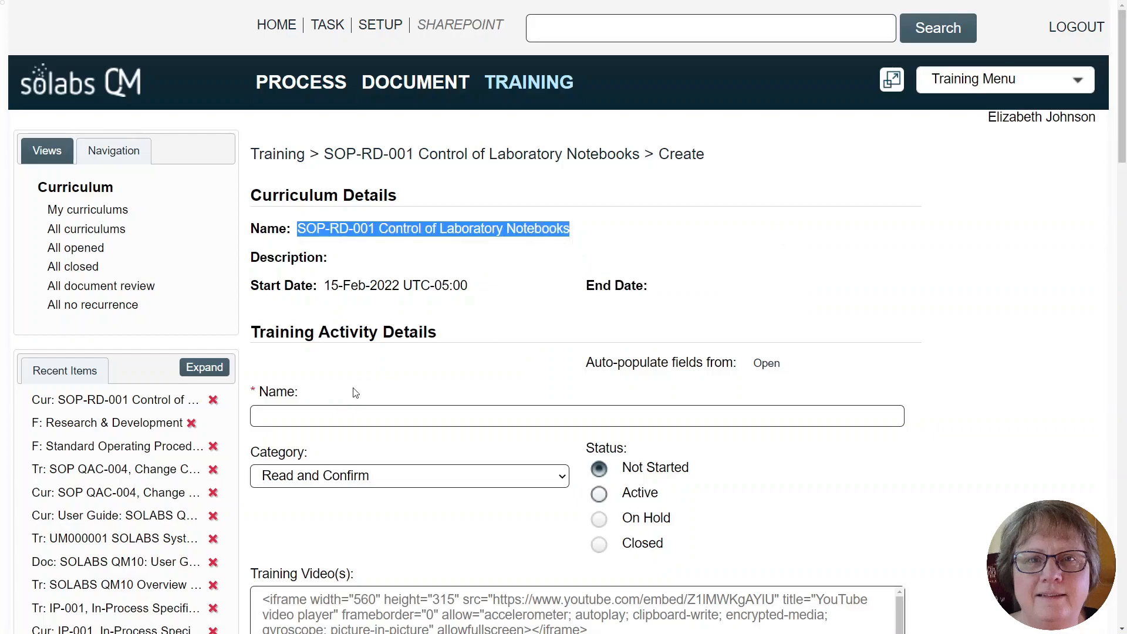
{"action": "left_click", "coordinate": [324, 413]}
{"action": "key", "text": "ctrl+v"}
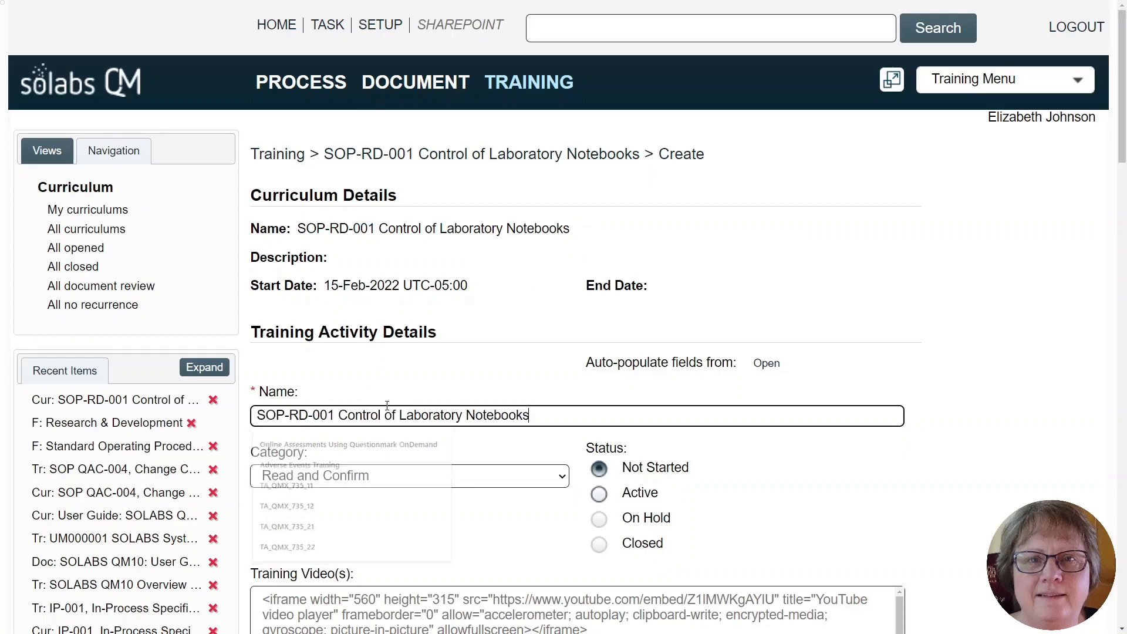
- Fill in the activity's Purpose with the quick text Required Knowledge and its Method of Instruction with Read and Confirm
{"action": "scroll", "coordinate": [939, 492], "scroll_direction": "down", "scroll_amount": 3}
{"action": "scroll", "coordinate": [939, 492], "scroll_direction": "down", "scroll_amount": 1}
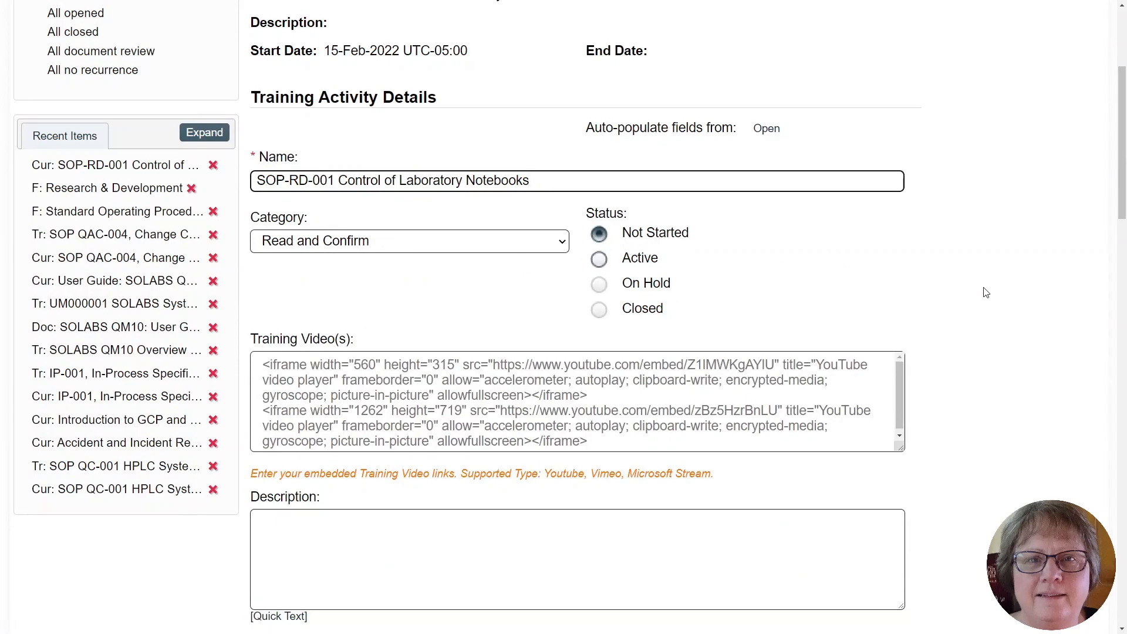
{"action": "scroll", "coordinate": [984, 301], "scroll_direction": "down", "scroll_amount": 2}
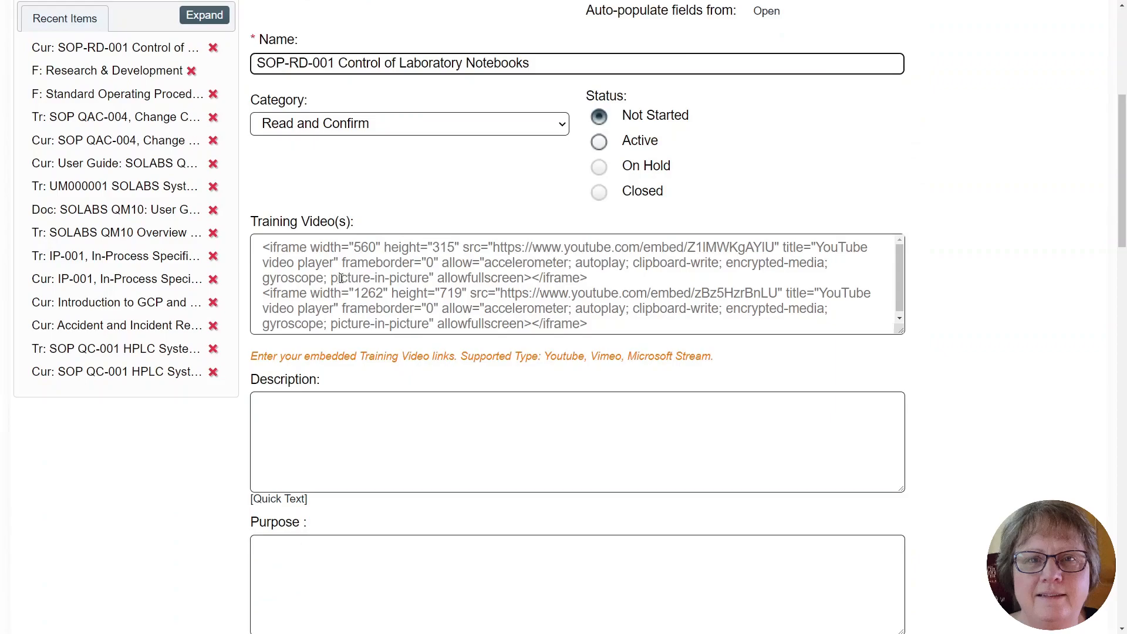
{"action": "scroll", "coordinate": [581, 412], "scroll_direction": "down", "scroll_amount": 3}
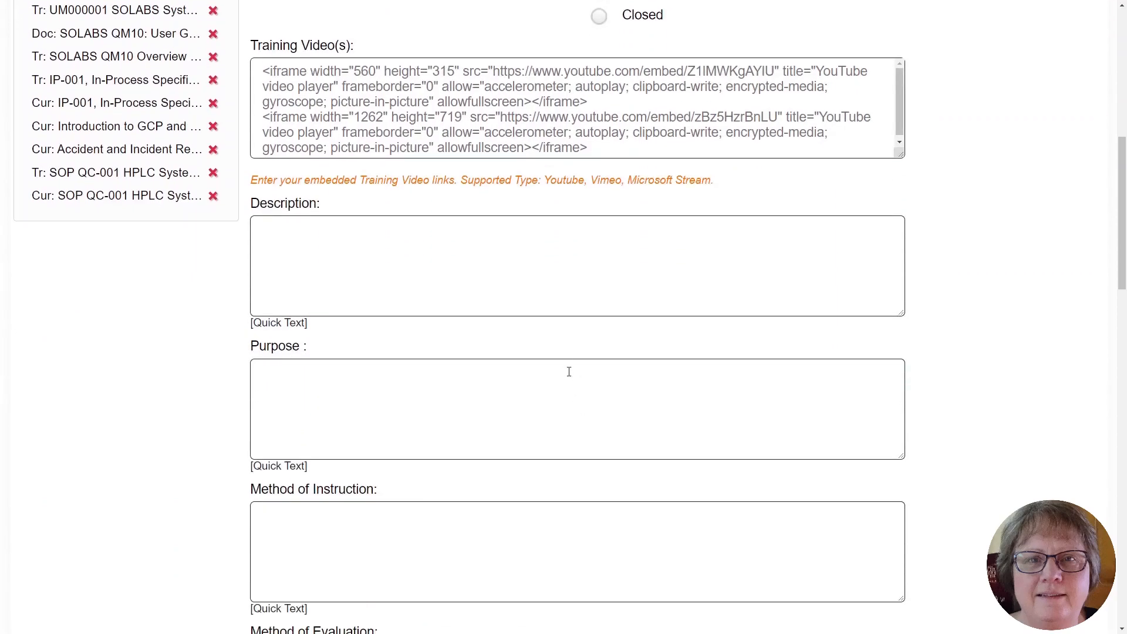
{"action": "scroll", "coordinate": [490, 267], "scroll_direction": "down", "scroll_amount": 2}
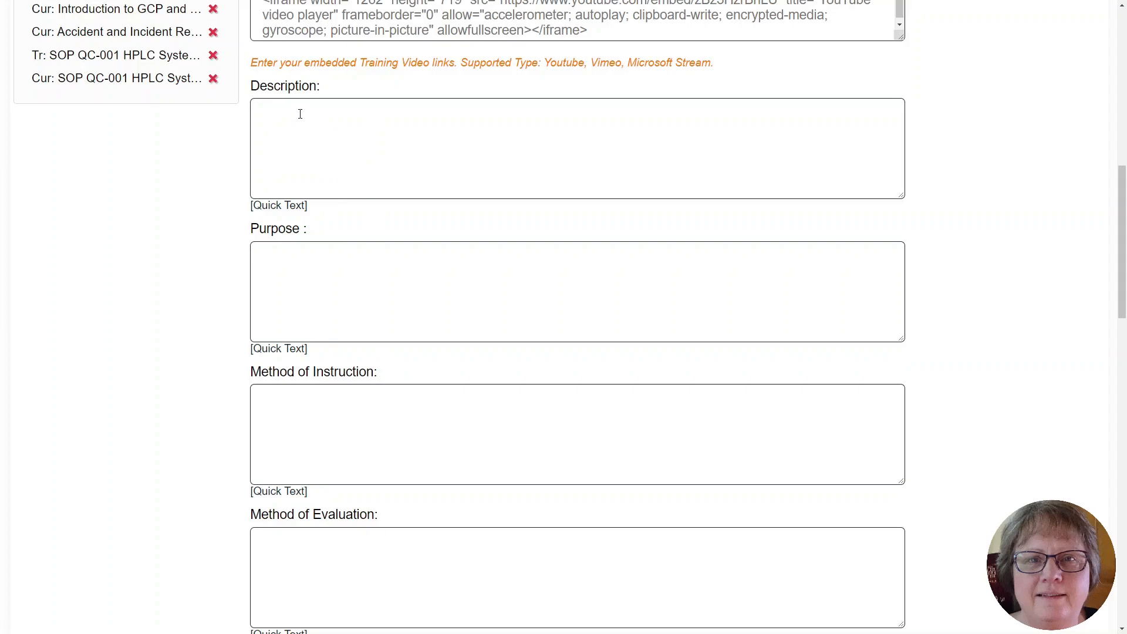
{"action": "left_click", "coordinate": [281, 350]}
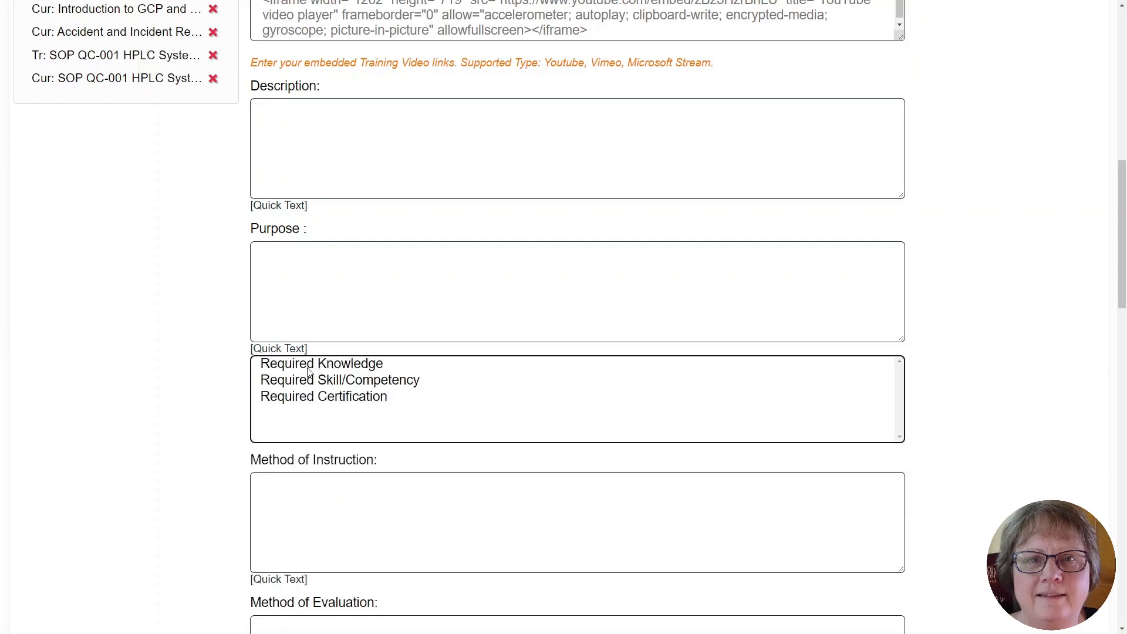
{"action": "left_click", "coordinate": [301, 365]}
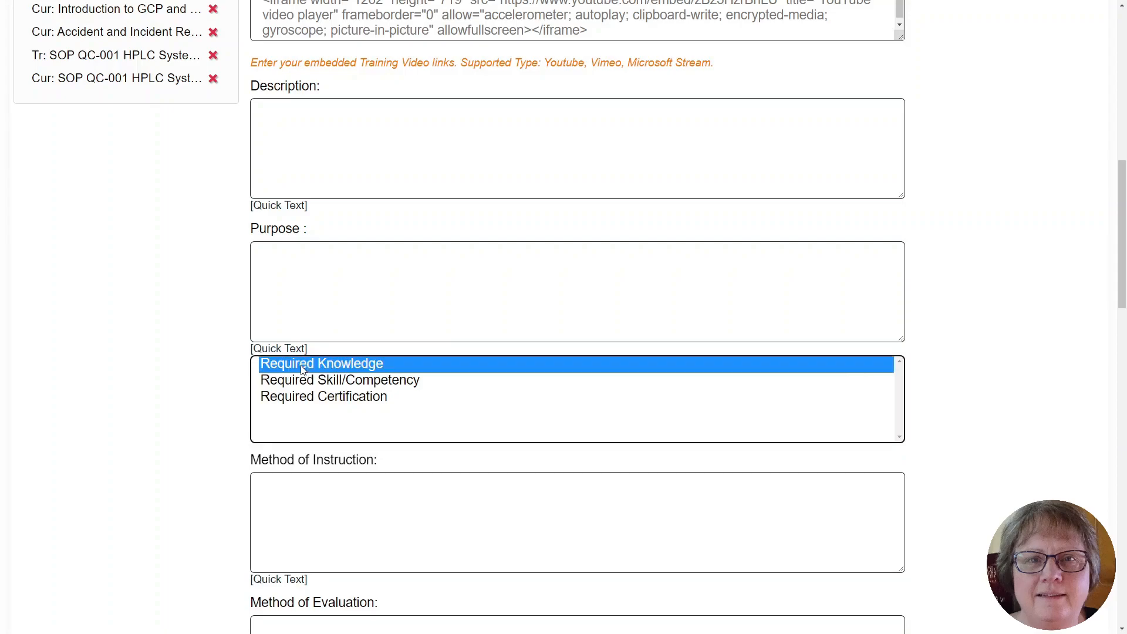
{"action": "left_click", "coordinate": [279, 492]}
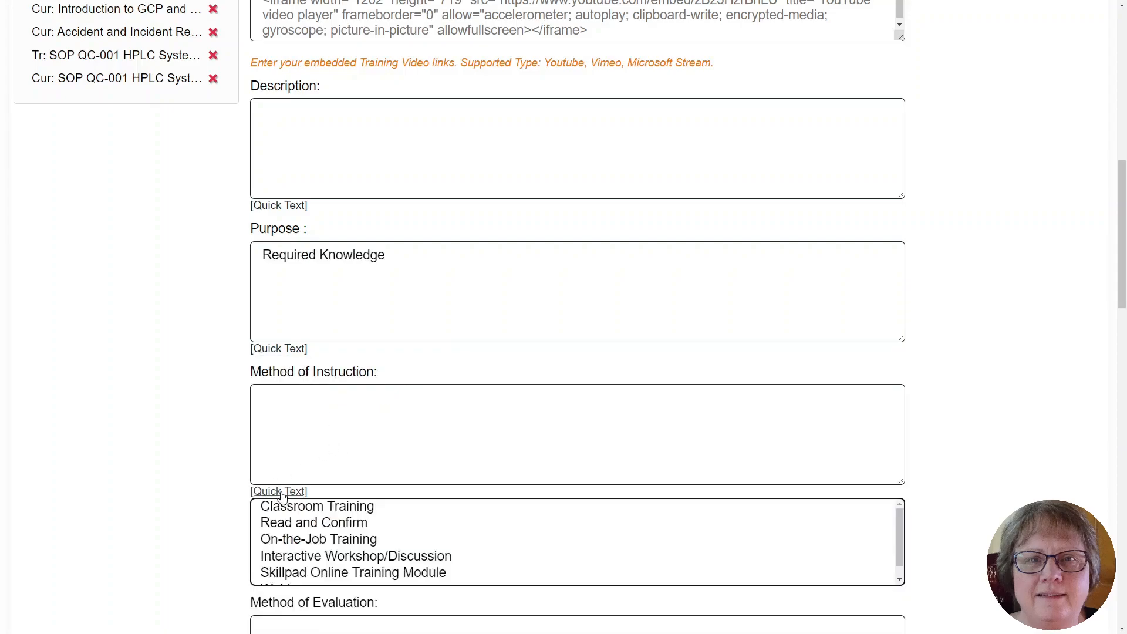
{"action": "left_click", "coordinate": [295, 524]}
- Set the activity's Exceptions (Automatic Records) to Author only in the end users' completion requirements
{"action": "scroll", "coordinate": [552, 465], "scroll_direction": "down", "scroll_amount": 1}
{"action": "scroll", "coordinate": [552, 466], "scroll_direction": "down", "scroll_amount": 5}
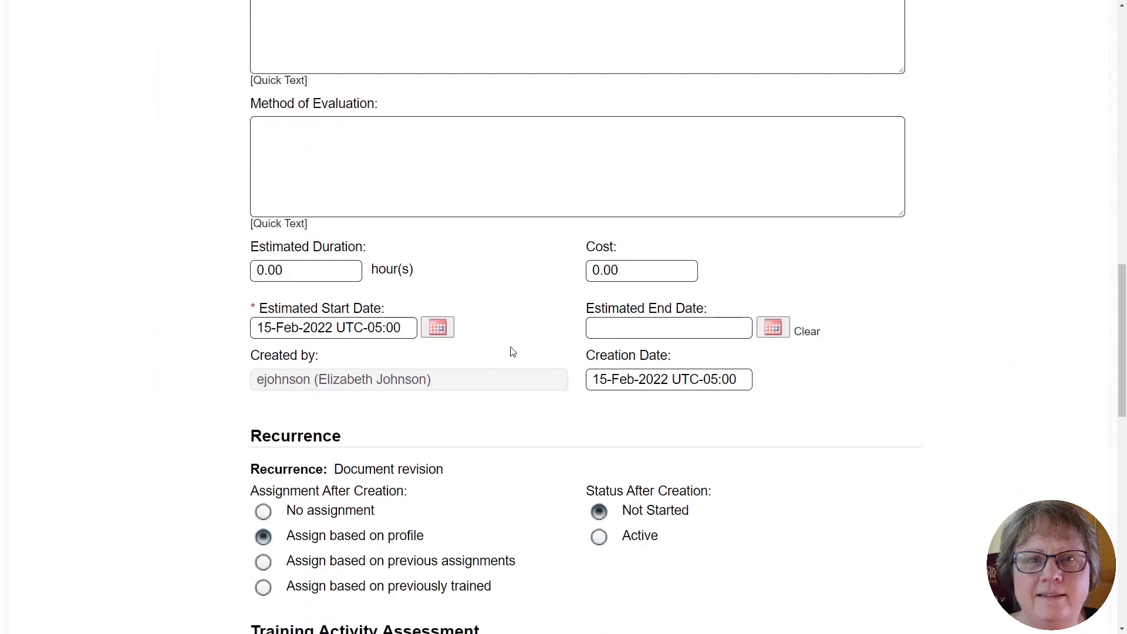
{"action": "scroll", "coordinate": [923, 435], "scroll_direction": "down", "scroll_amount": 4}
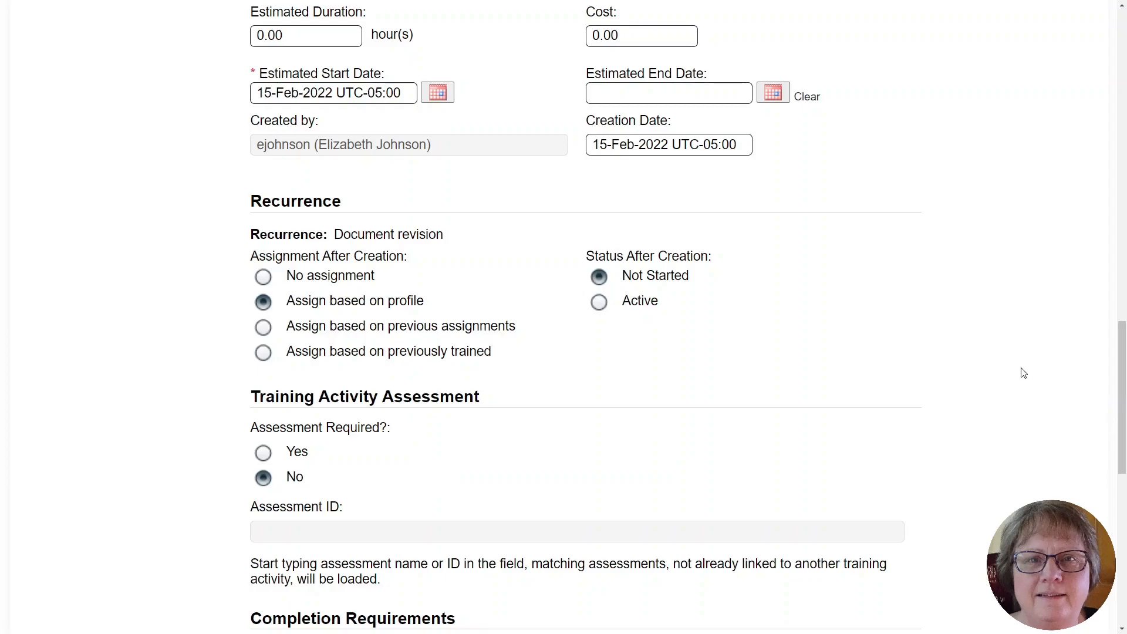
{"action": "scroll", "coordinate": [1023, 374], "scroll_direction": "down", "scroll_amount": 2}
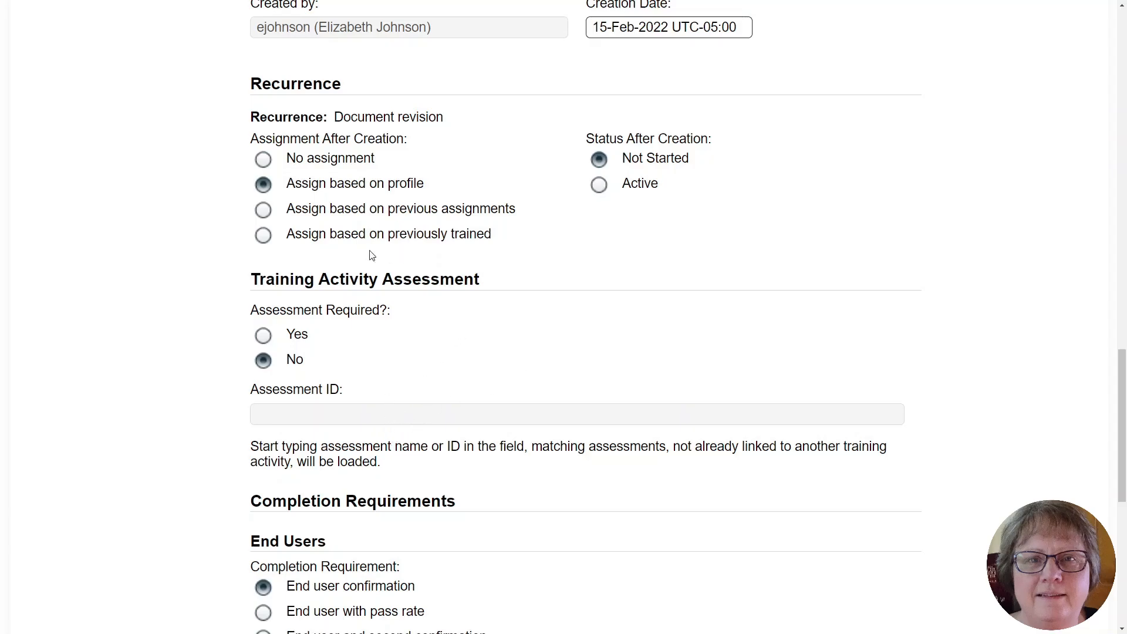
{"action": "scroll", "coordinate": [962, 308], "scroll_direction": "down", "scroll_amount": 9}
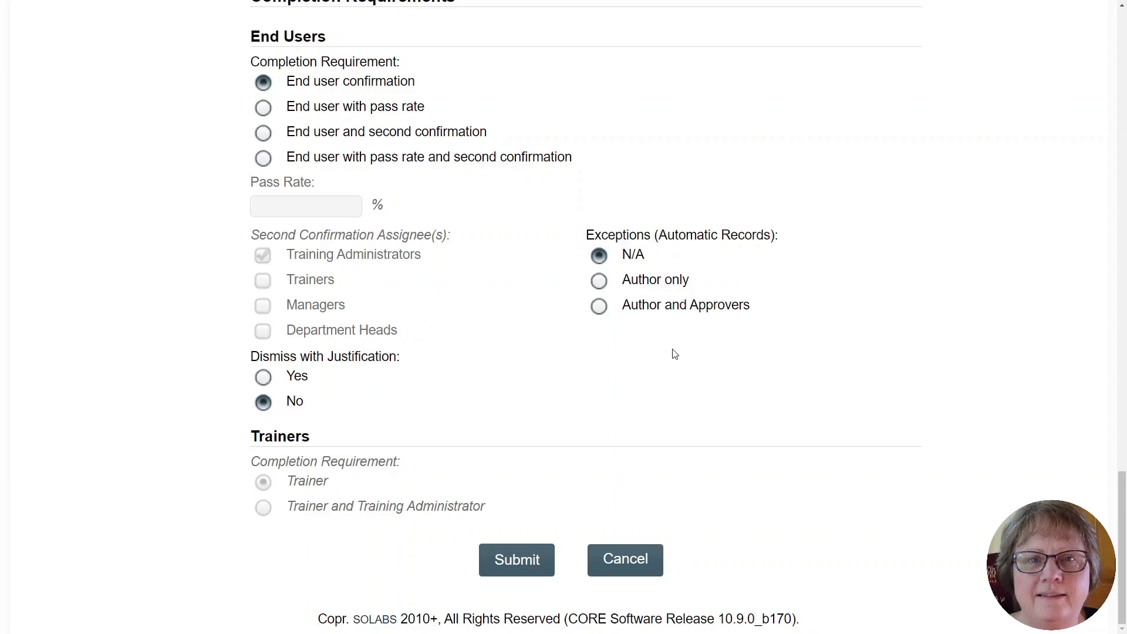
{"action": "left_click", "coordinate": [605, 284]}
- Submit the training activity and confirm its creation
{"action": "left_click", "coordinate": [514, 563]}
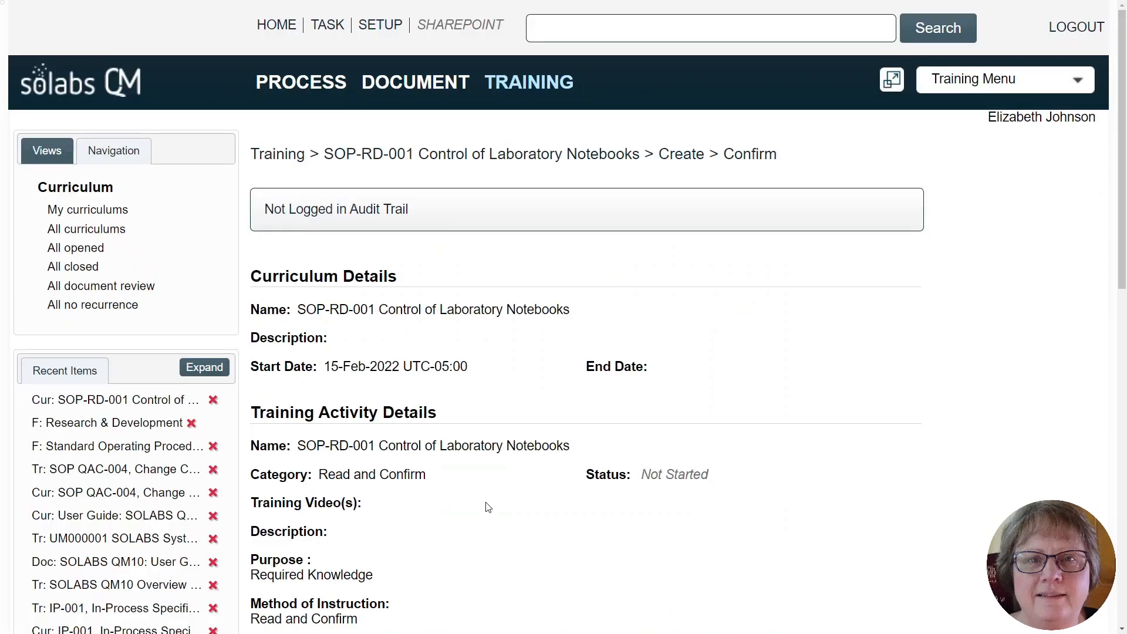
{"action": "scroll", "coordinate": [487, 502], "scroll_direction": "down", "scroll_amount": 2}
{"action": "scroll", "coordinate": [492, 497], "scroll_direction": "down", "scroll_amount": 10}
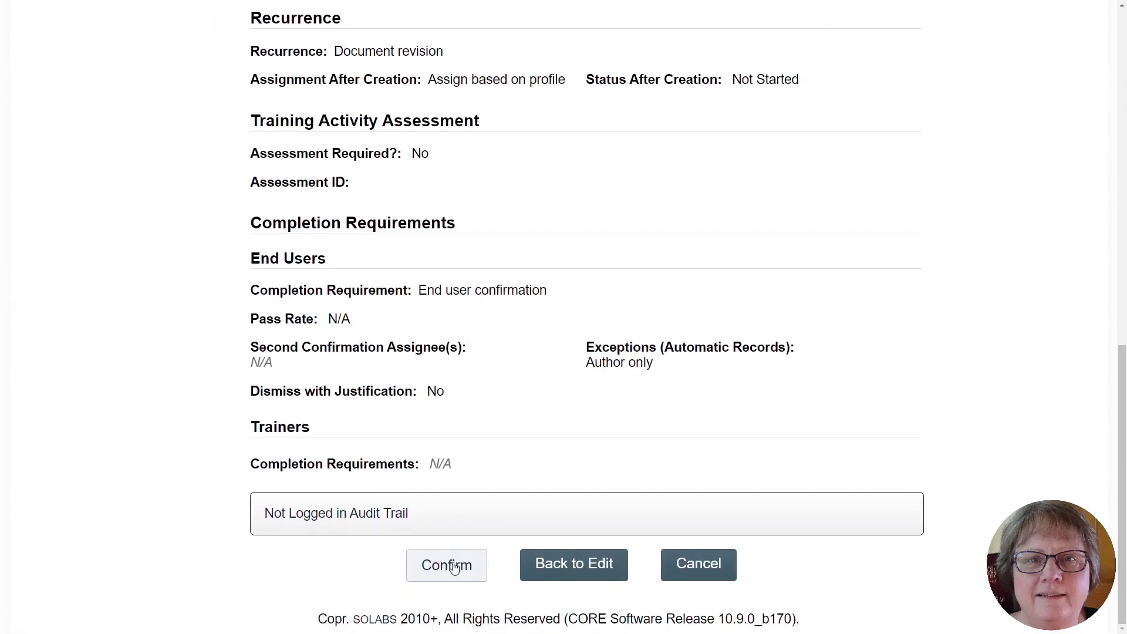
{"action": "left_click", "coordinate": [446, 571]}
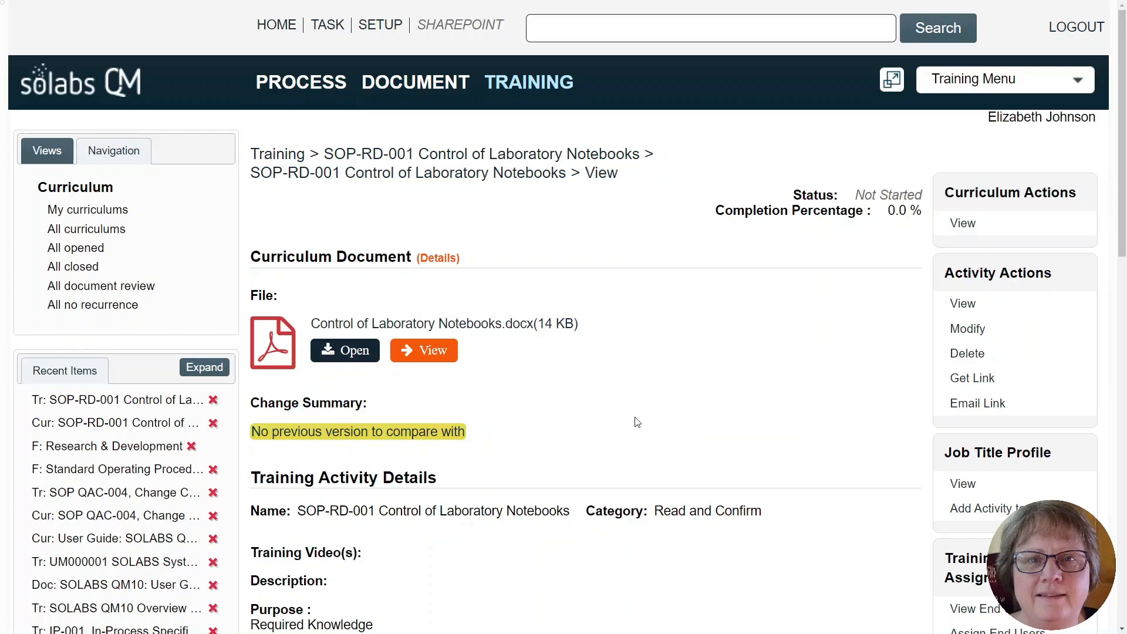
{"action": "left_click_drag", "start_coordinate": [1123, 229], "coordinate": [1124, 340]}
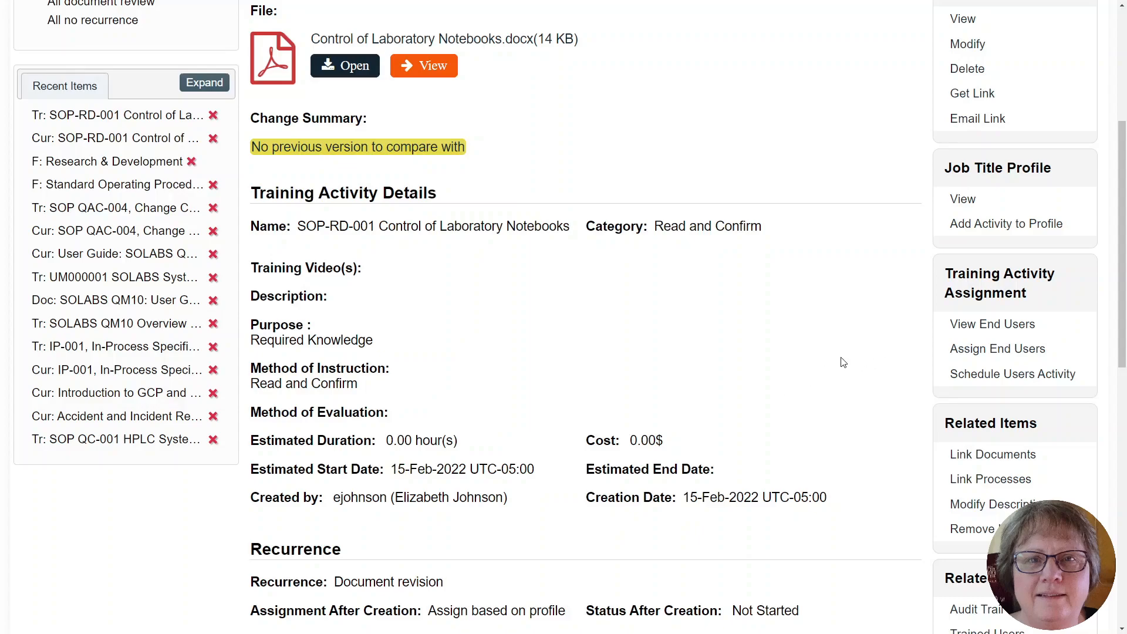
{"action": "scroll", "coordinate": [1124, 349], "scroll_direction": "up", "scroll_amount": 5}
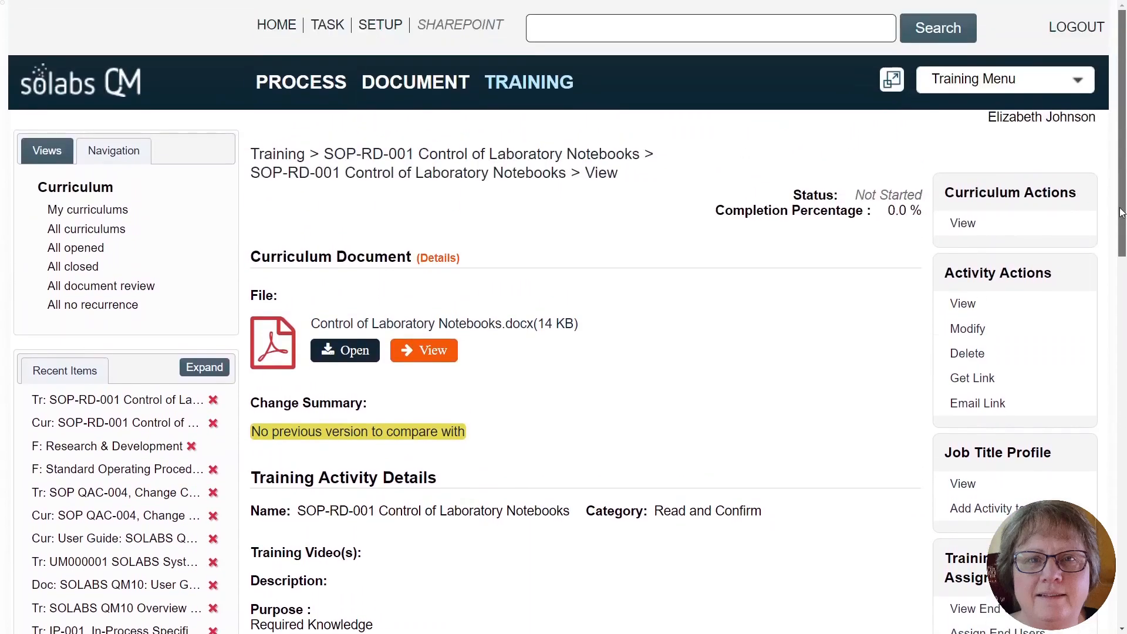